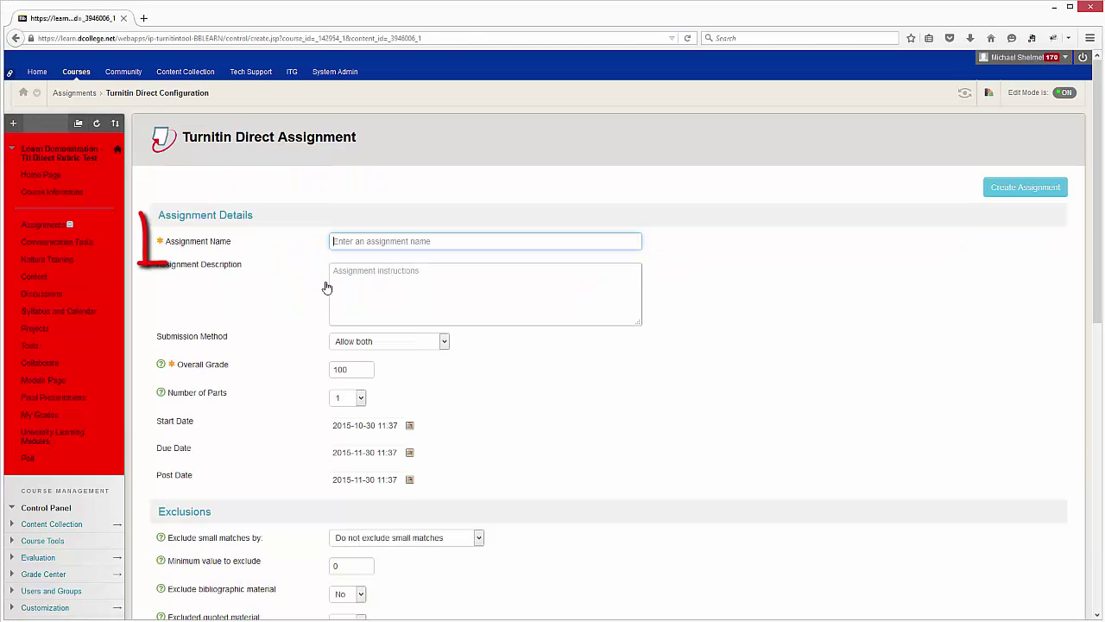
- Name the assignment "Assignment 1" and enter the description "Please submit your completed paper."
{"action": "type", "text": "Assignment 1"}
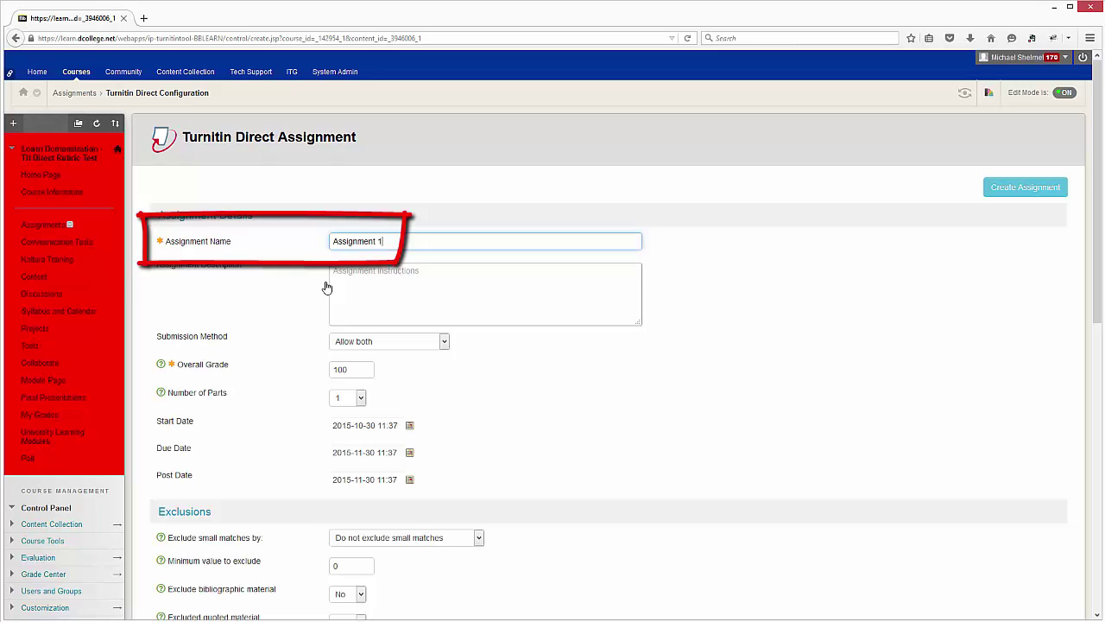
{"action": "left_click", "coordinate": [389, 287]}
{"action": "type", "text": "Please su"}
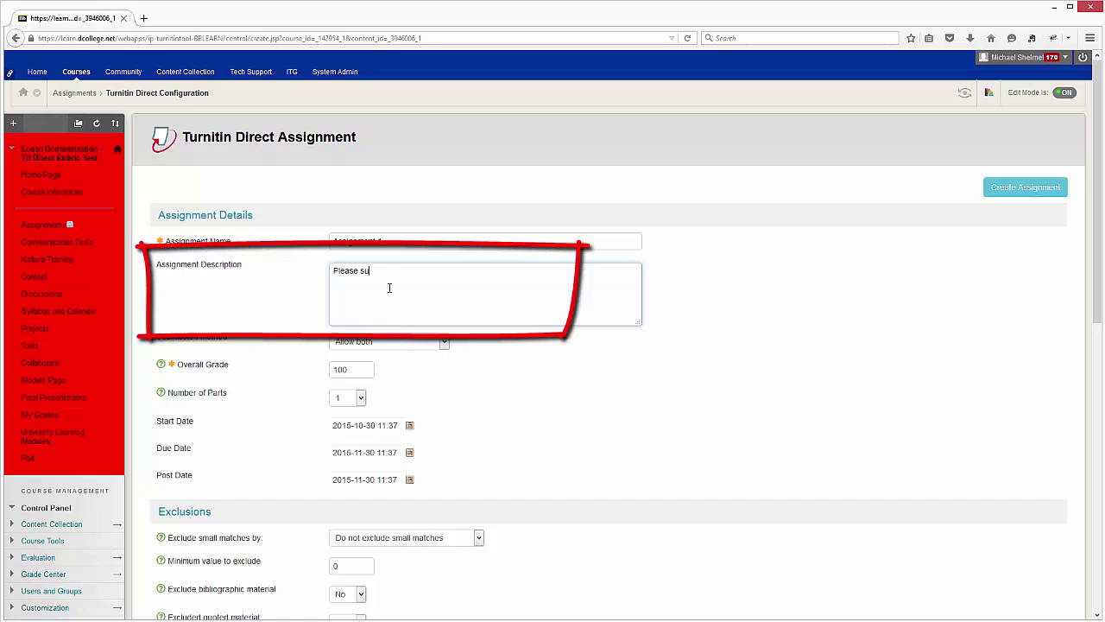
{"action": "type", "text": "bmit your completed paper."}
- Review the submission method choices, the overall grade and the available number of parts
{"action": "left_click", "coordinate": [446, 342]}
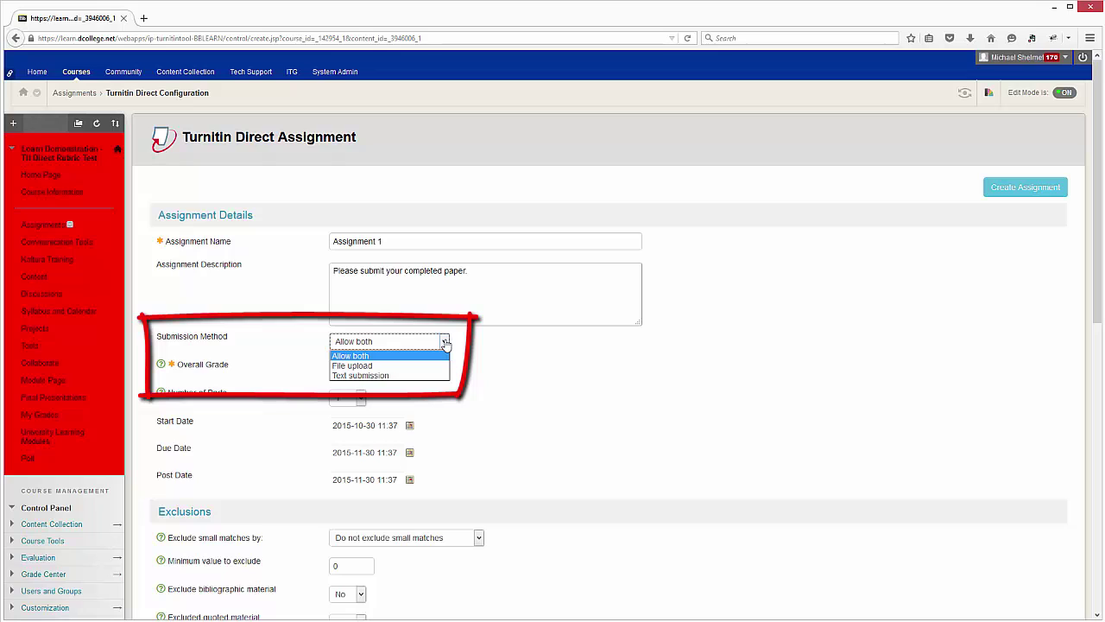
{"action": "left_click", "coordinate": [511, 357]}
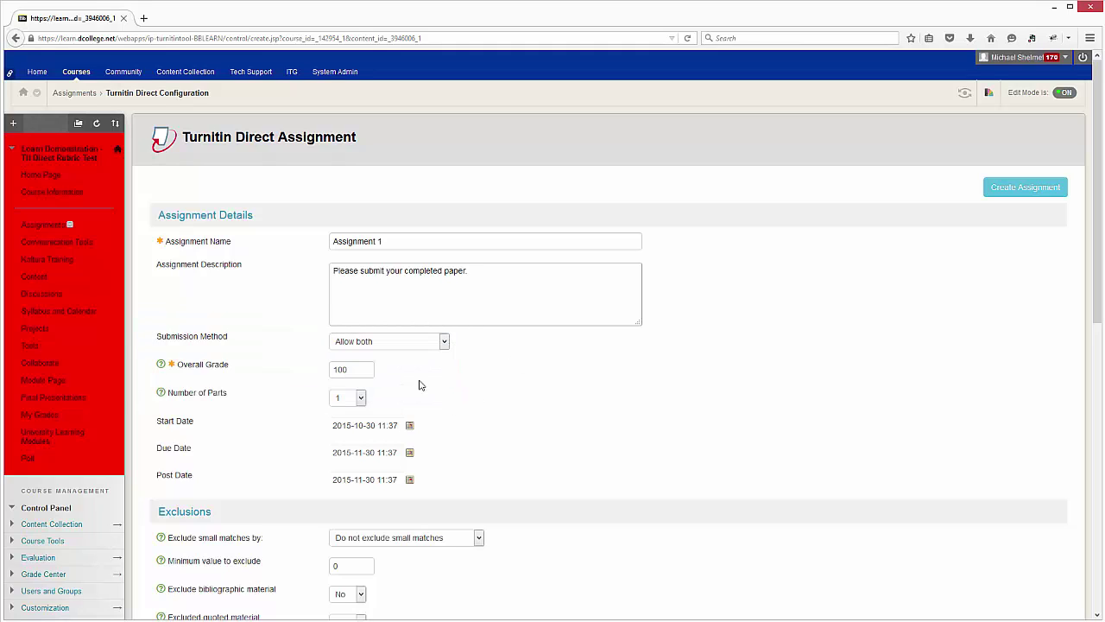
{"action": "left_click", "coordinate": [355, 368]}
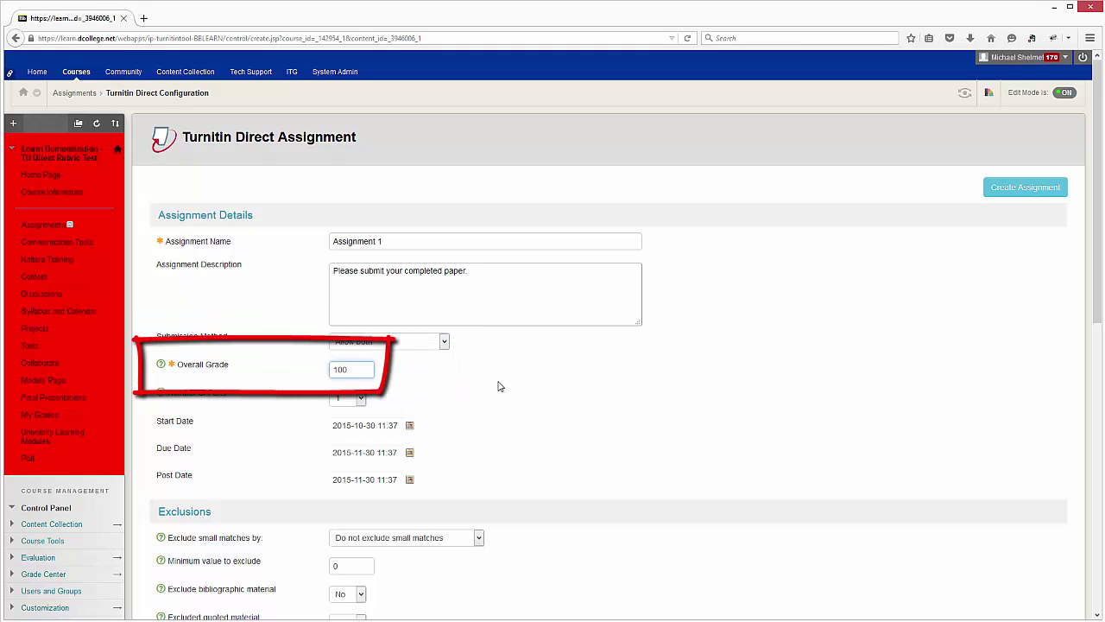
{"action": "left_click", "coordinate": [362, 398]}
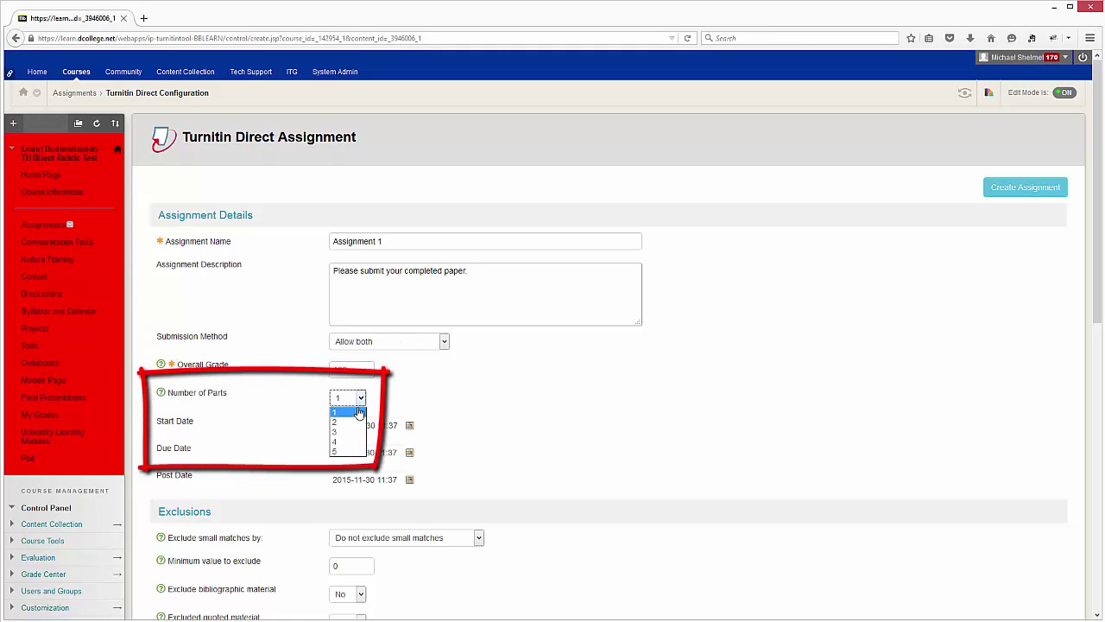
{"action": "left_click", "coordinate": [361, 402]}
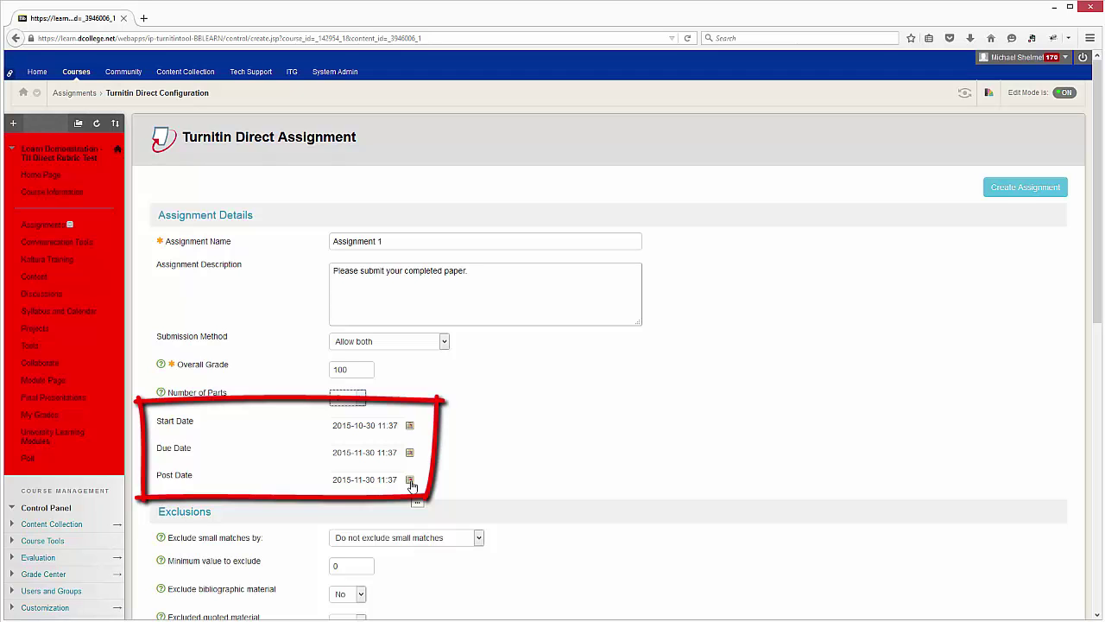
- Review the exclusion options for small matches, minimum value, bibliographic material and quoted material
{"action": "left_click_drag", "start_coordinate": [1100, 261], "coordinate": [1101, 435]}
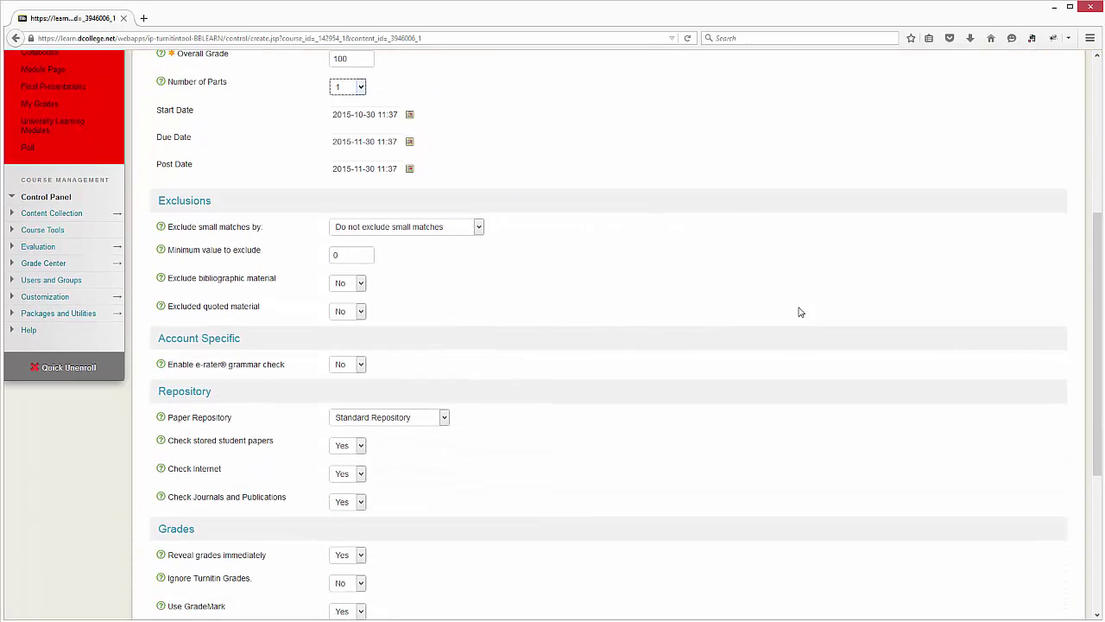
{"action": "left_click", "coordinate": [479, 228]}
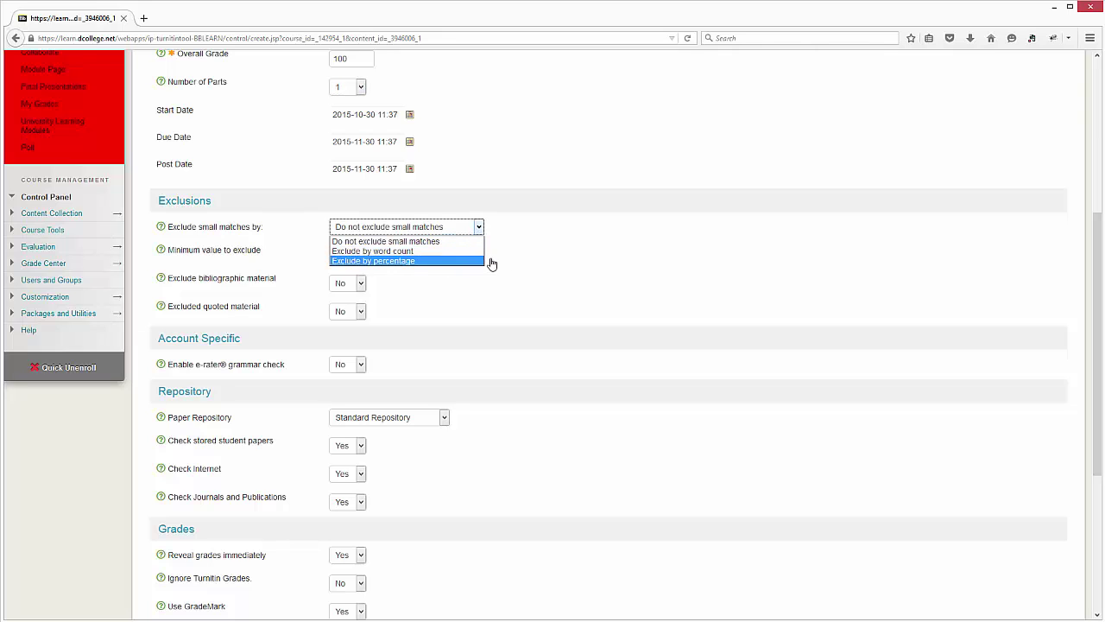
{"action": "left_click", "coordinate": [494, 260]}
{"action": "left_click", "coordinate": [363, 255]}
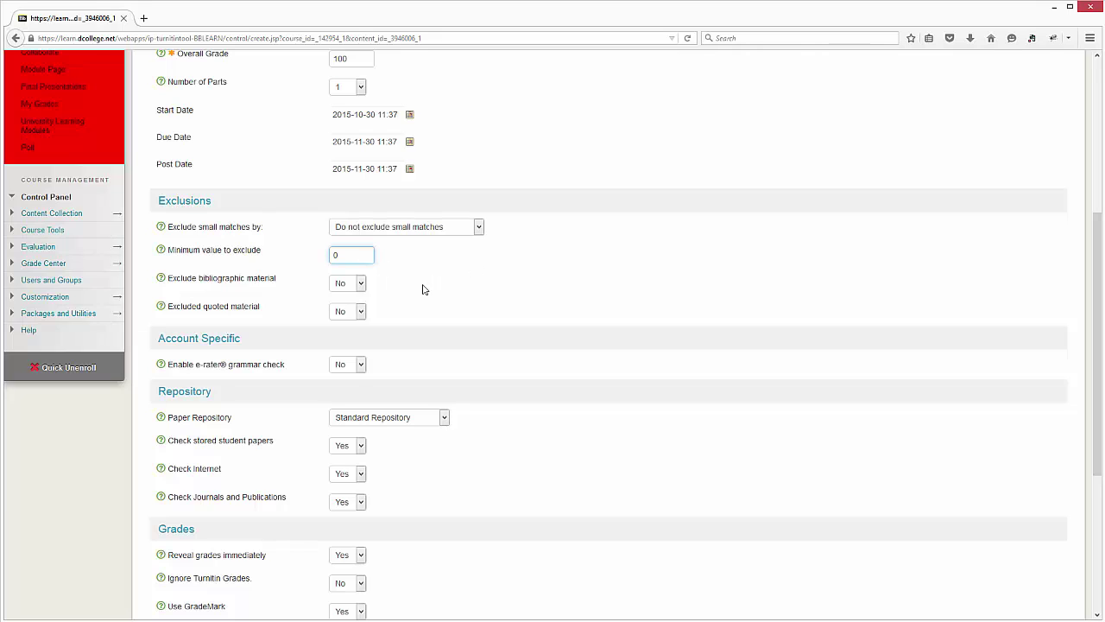
{"action": "left_click", "coordinate": [361, 283]}
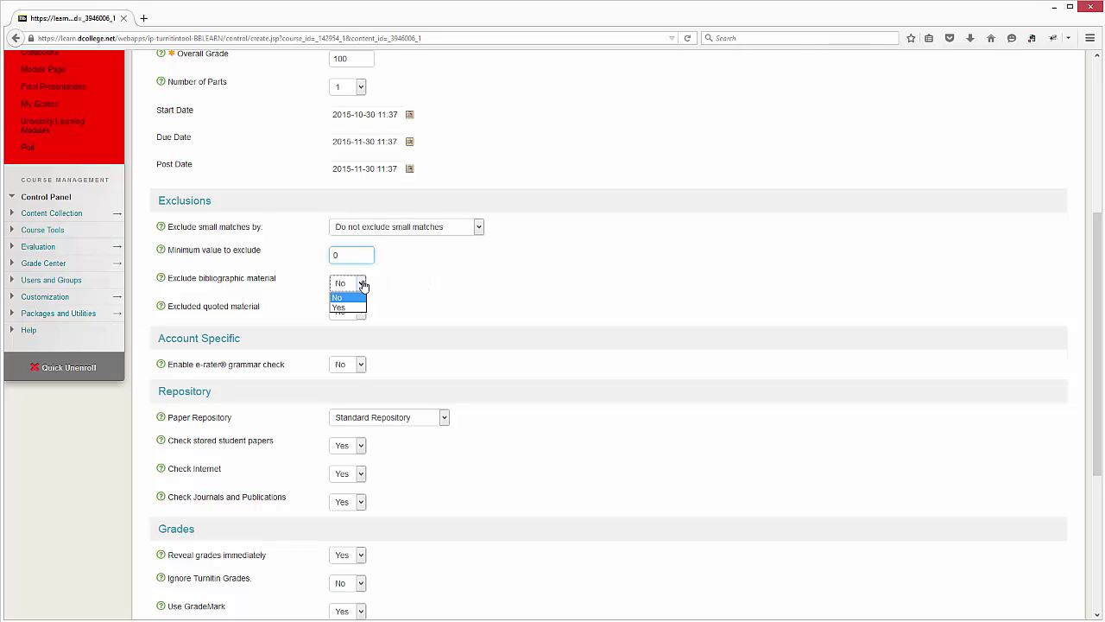
{"action": "left_click", "coordinate": [408, 286]}
{"action": "left_click", "coordinate": [362, 313]}
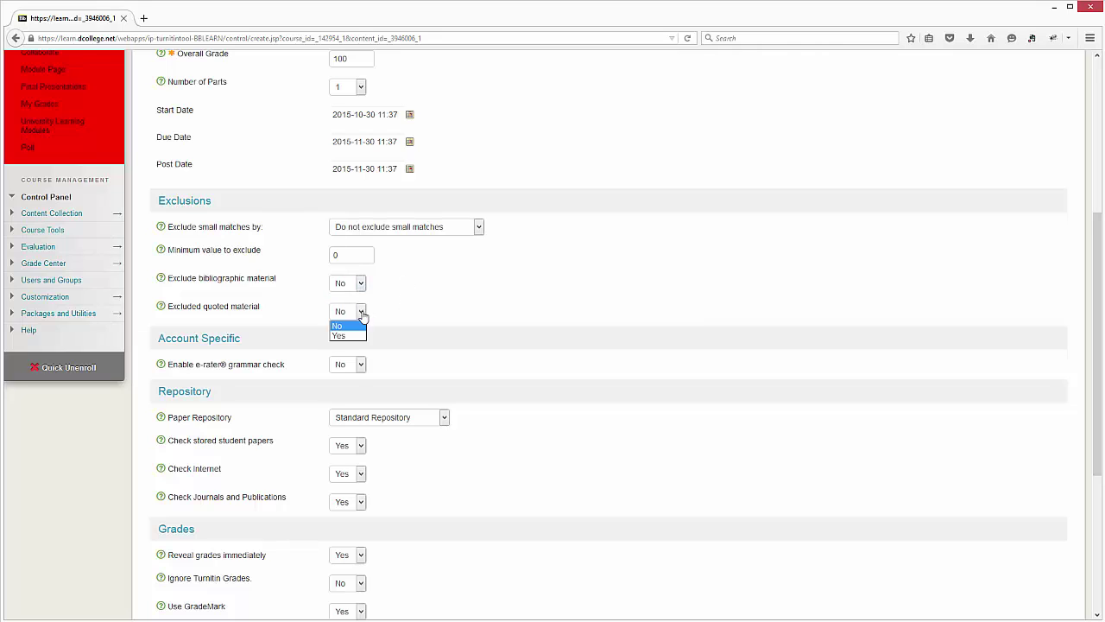
{"action": "left_click", "coordinate": [419, 296]}
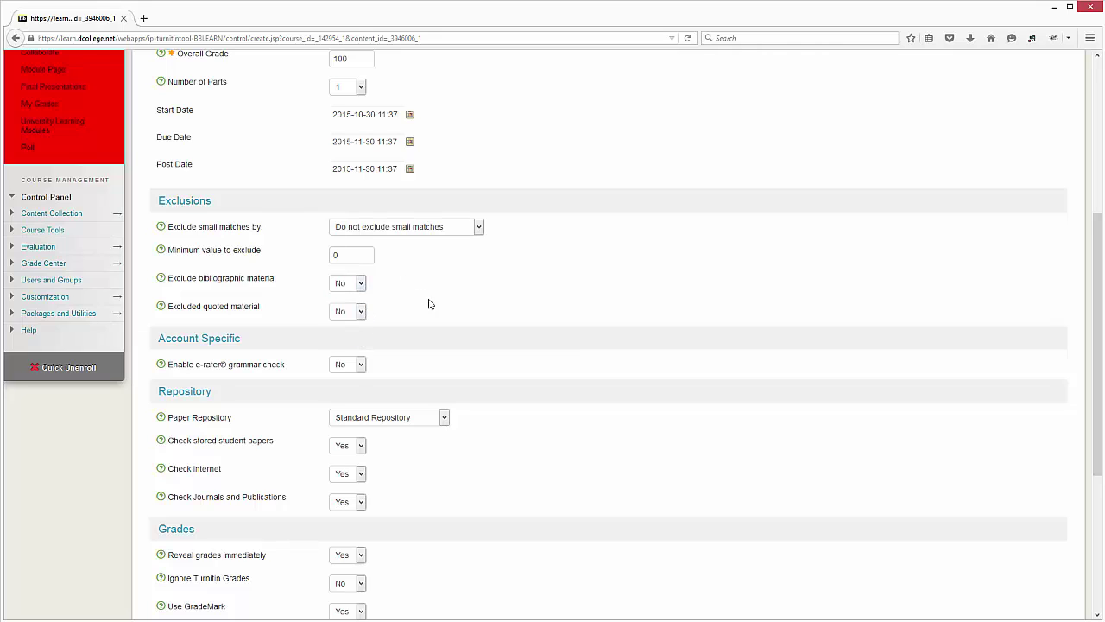
- Enable the e-rater grammar check, keeping High School as the ETS handbook
{"action": "left_click", "coordinate": [362, 367]}
{"action": "left_click", "coordinate": [346, 389]}
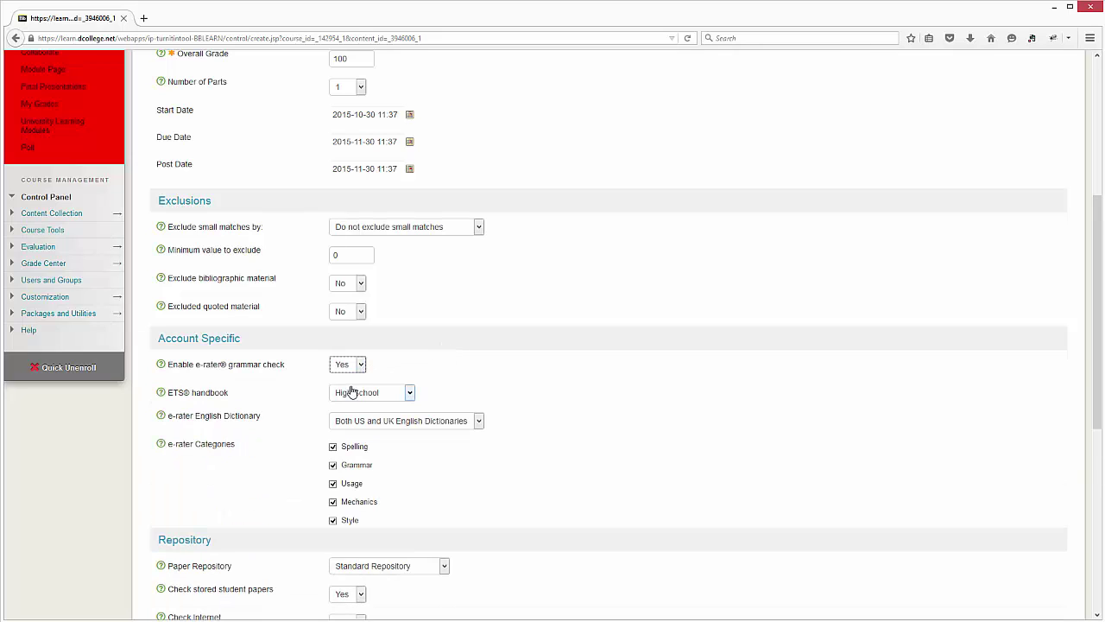
{"action": "left_click", "coordinate": [410, 392]}
{"action": "left_click", "coordinate": [396, 416]}
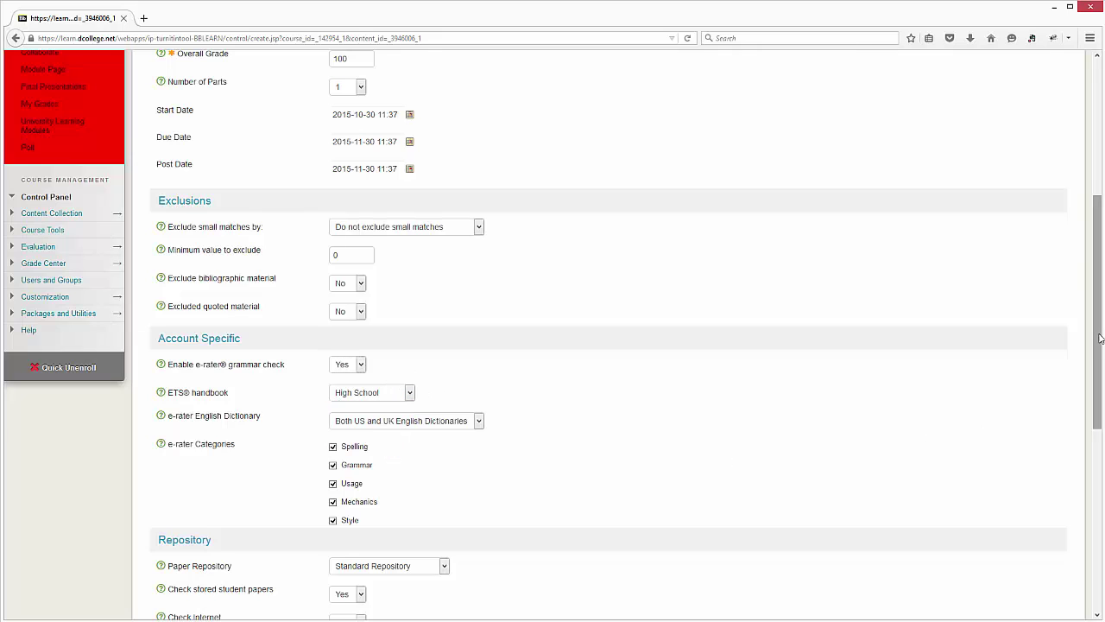
- Review the paper repository choices and the options for checking stored student papers, the internet, and journals and publications
{"action": "left_click_drag", "start_coordinate": [1099, 368], "coordinate": [1101, 514]}
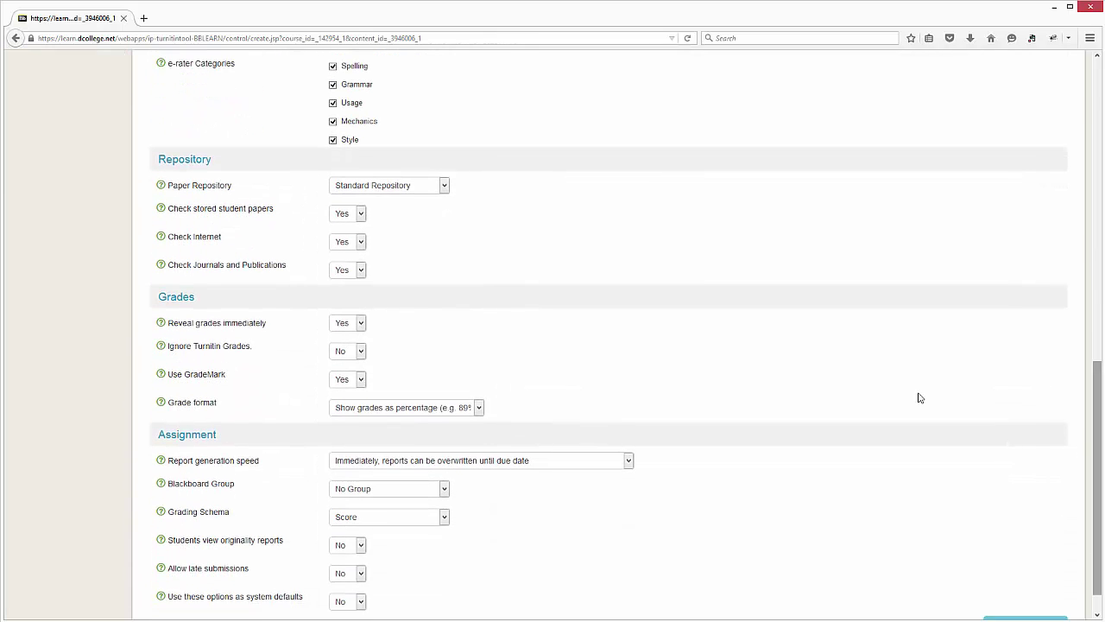
{"action": "left_click", "coordinate": [445, 185]}
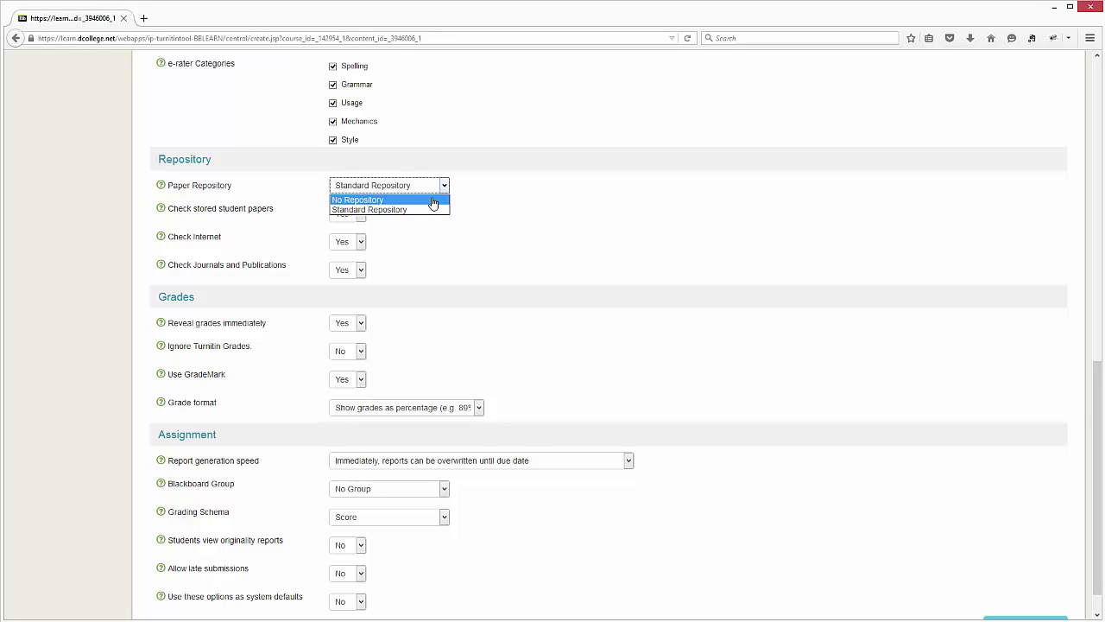
{"action": "left_click", "coordinate": [498, 199]}
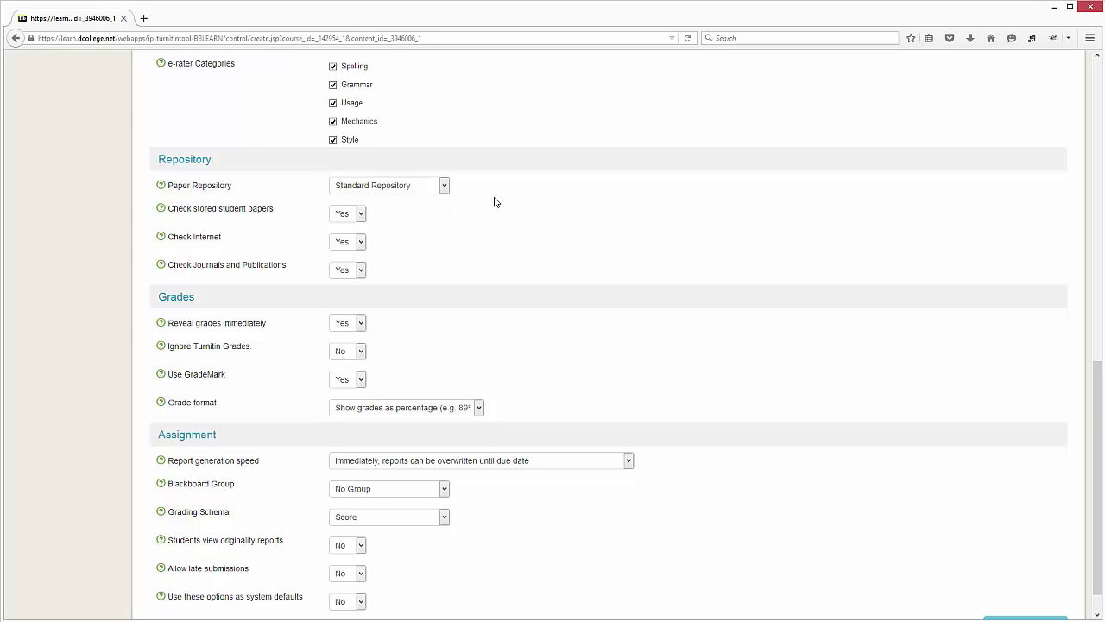
{"action": "left_click", "coordinate": [360, 214]}
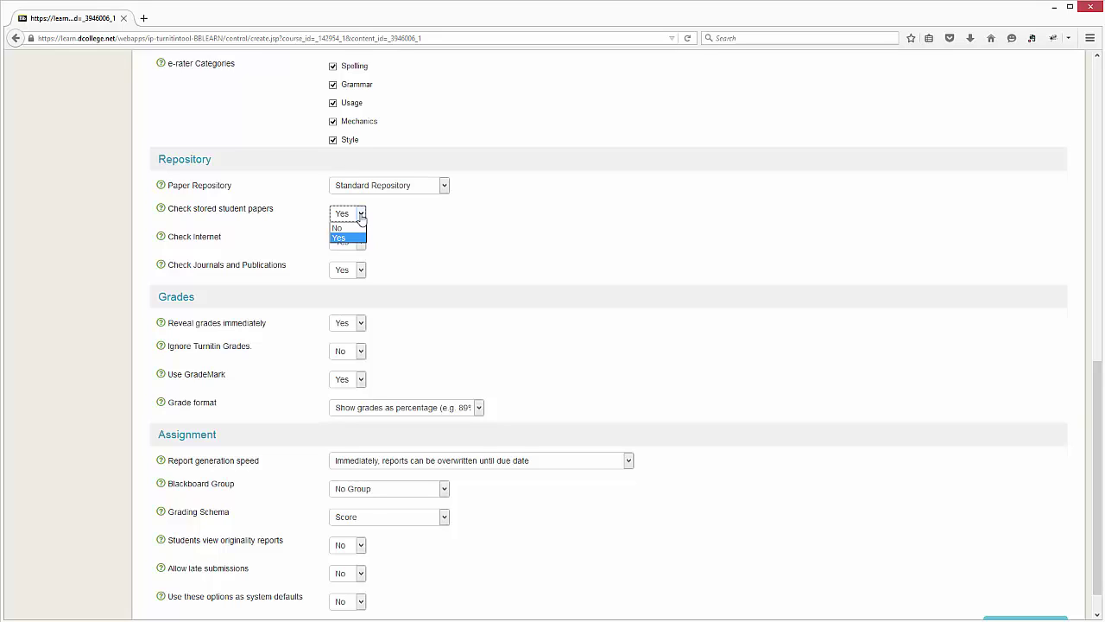
{"action": "left_click", "coordinate": [361, 215]}
{"action": "left_click", "coordinate": [361, 243]}
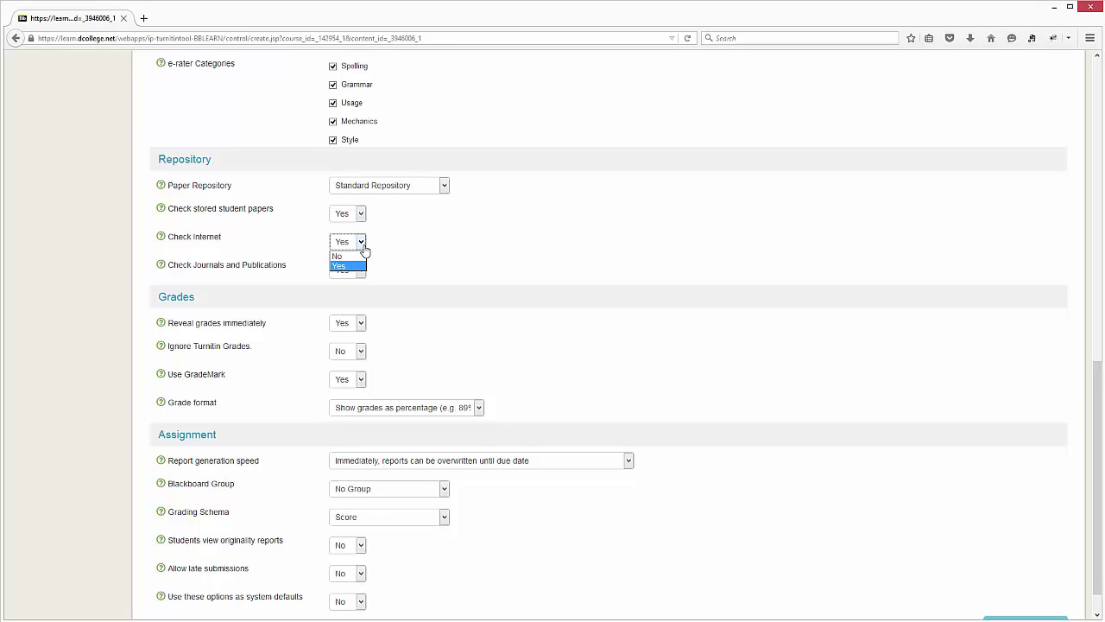
{"action": "left_click", "coordinate": [363, 248]}
{"action": "left_click", "coordinate": [361, 273]}
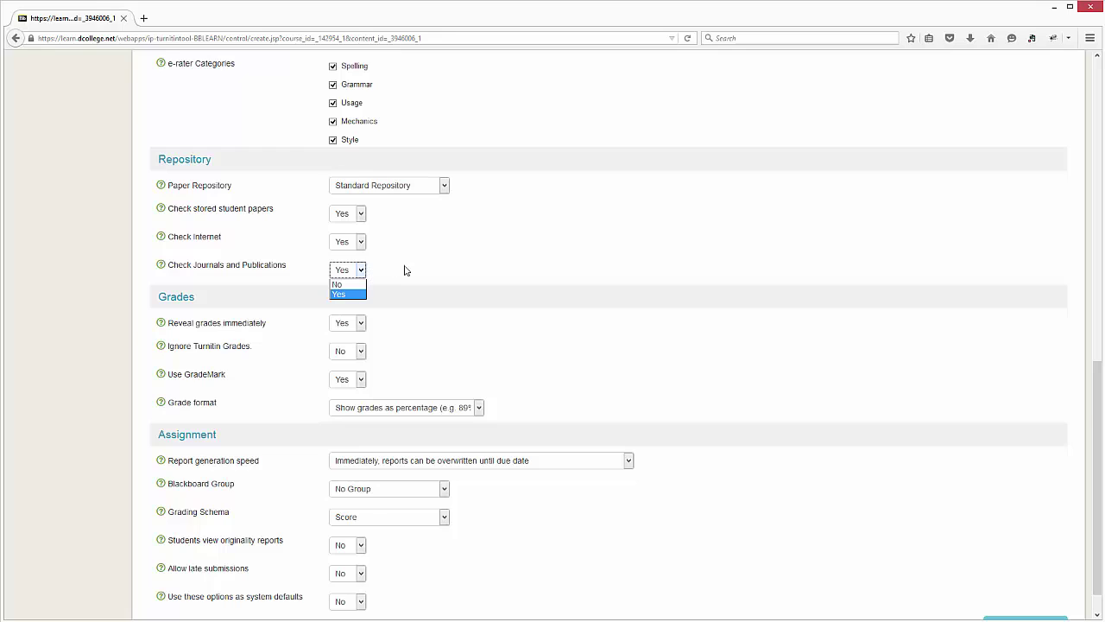
{"action": "left_click", "coordinate": [413, 294]}
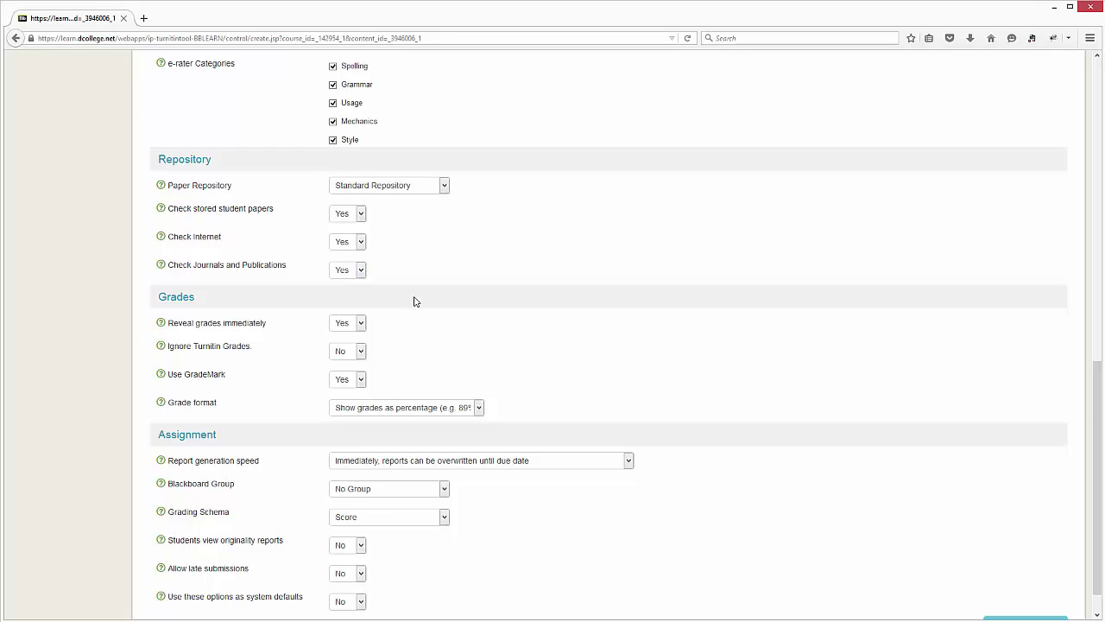
- Review the grade options for immediate reveal, ignoring Turnitin grades, GradeMark use and grade format
{"action": "left_click", "coordinate": [360, 326]}
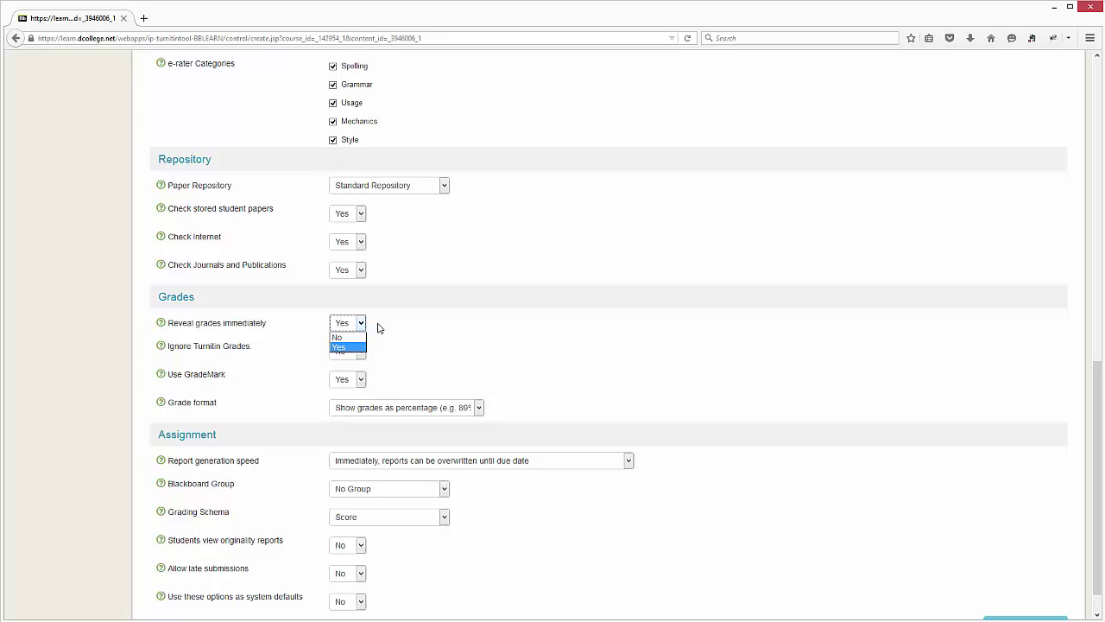
{"action": "left_click", "coordinate": [377, 327]}
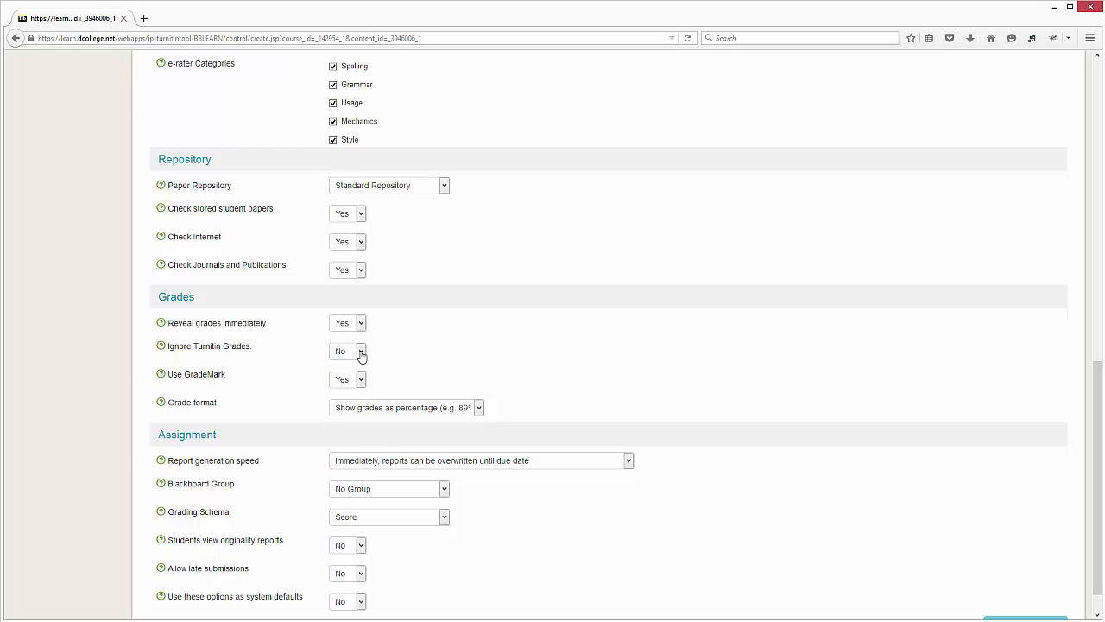
{"action": "left_click", "coordinate": [360, 354]}
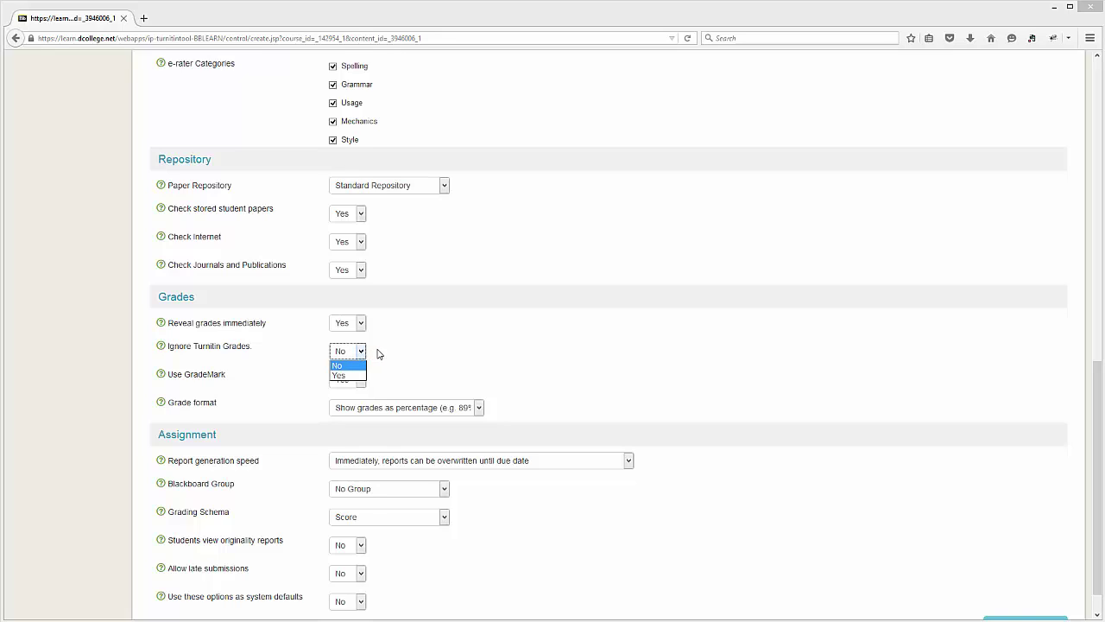
{"action": "left_click", "coordinate": [377, 353]}
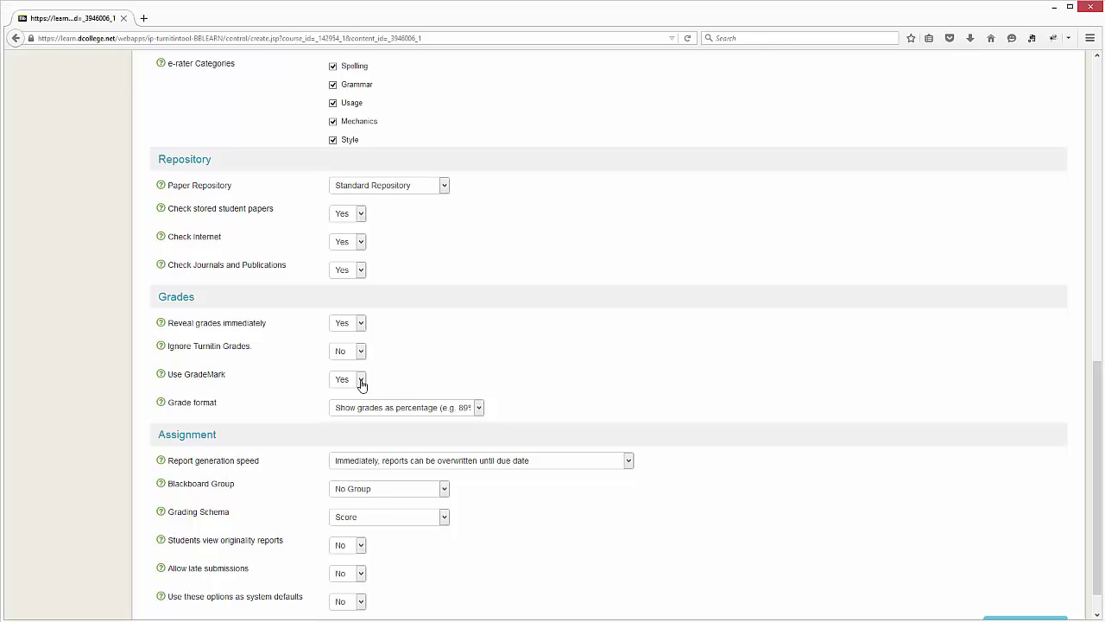
{"action": "left_click", "coordinate": [361, 382]}
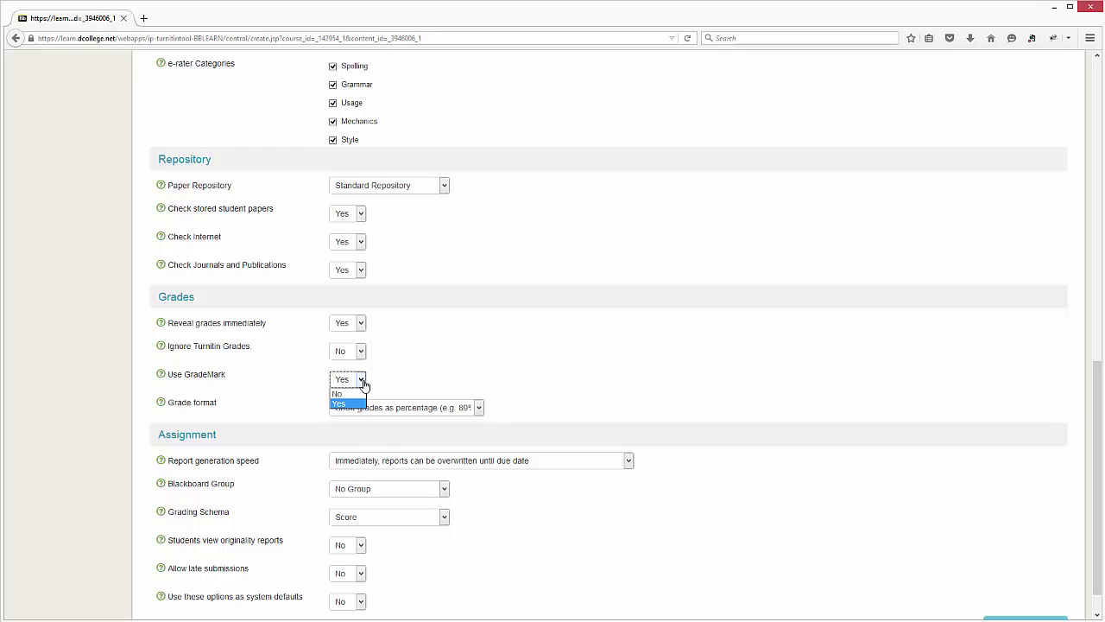
{"action": "left_click", "coordinate": [384, 381]}
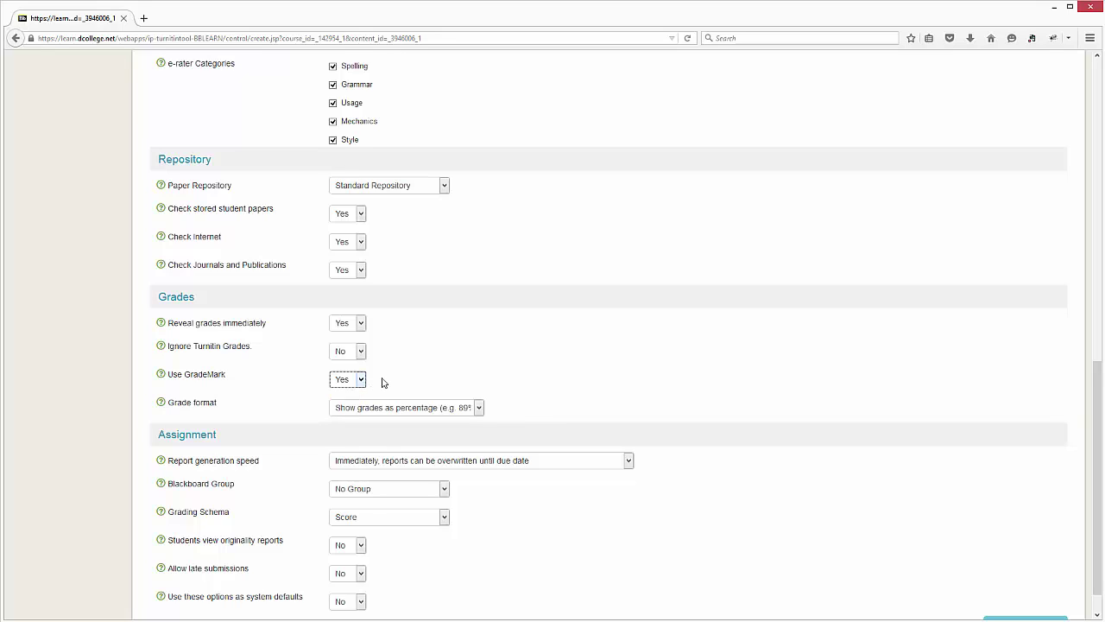
{"action": "left_click", "coordinate": [479, 408]}
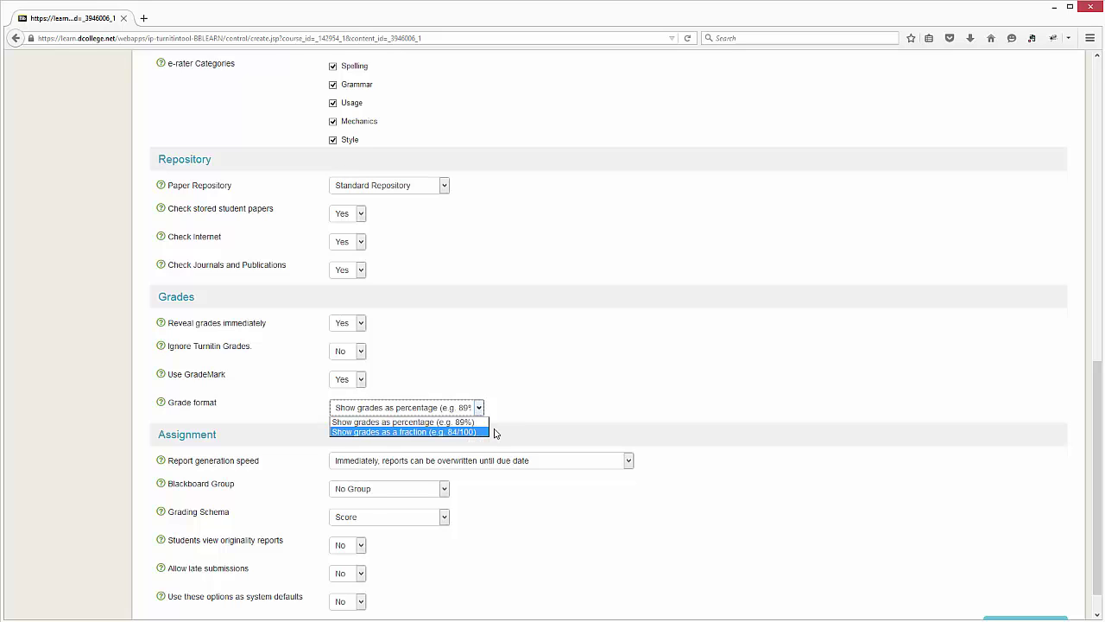
{"action": "left_click", "coordinate": [513, 405]}
- Review the choices for report generation speed, Blackboard group and grading schema
{"action": "scroll", "coordinate": [1099, 476], "scroll_direction": "down", "scroll_amount": 2}
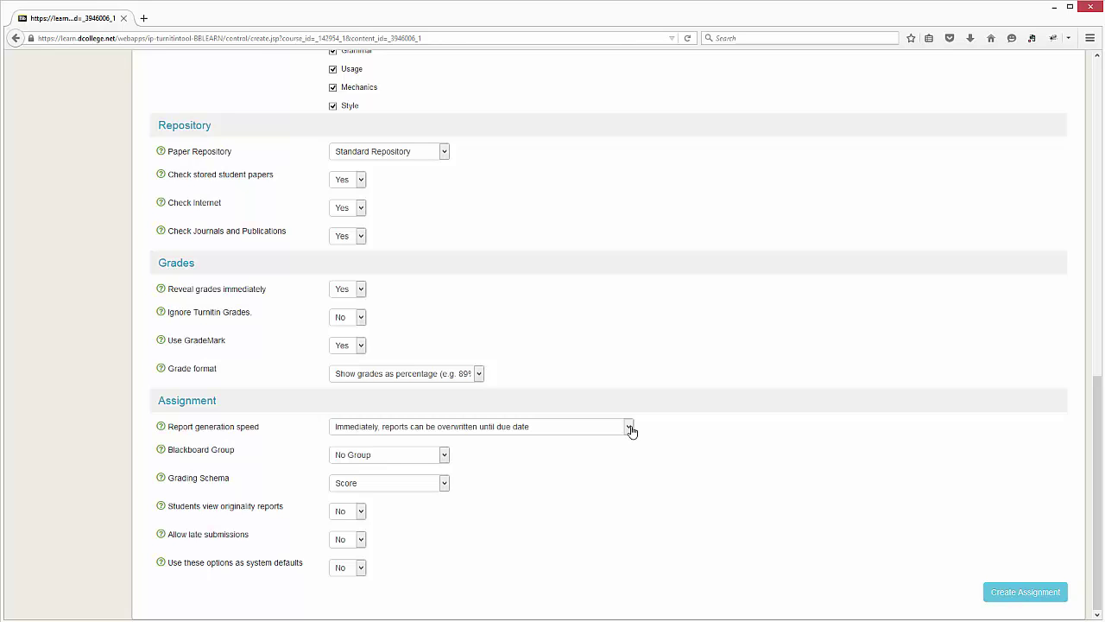
{"action": "left_click", "coordinate": [630, 428]}
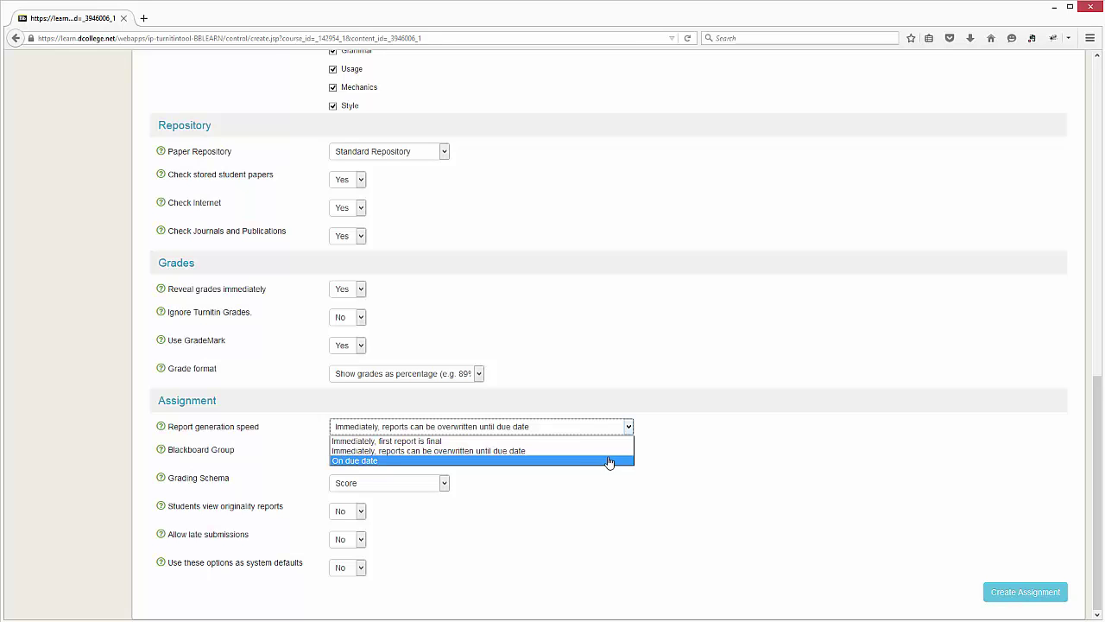
{"action": "left_click", "coordinate": [661, 463]}
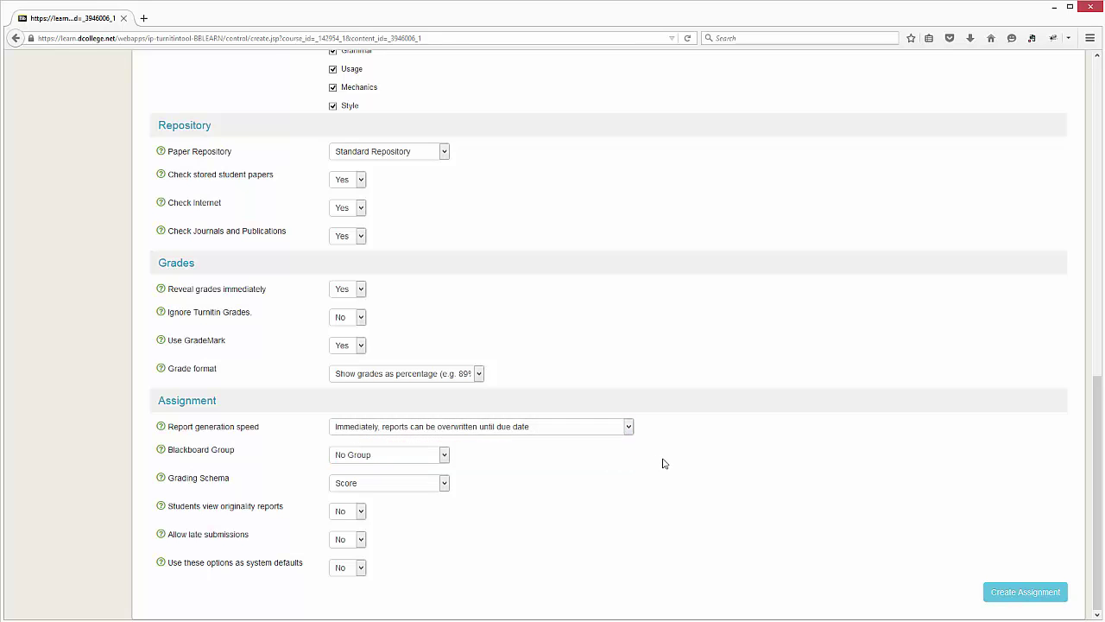
{"action": "left_click", "coordinate": [446, 458]}
{"action": "mouse_move", "coordinate": [445, 480]}
{"action": "left_mouse_down"}
{"action": "mouse_move", "coordinate": [446, 587]}
{"action": "mouse_move", "coordinate": [446, 470]}
{"action": "left_mouse_up"}
{"action": "left_click", "coordinate": [483, 460]}
{"action": "left_click", "coordinate": [445, 485]}
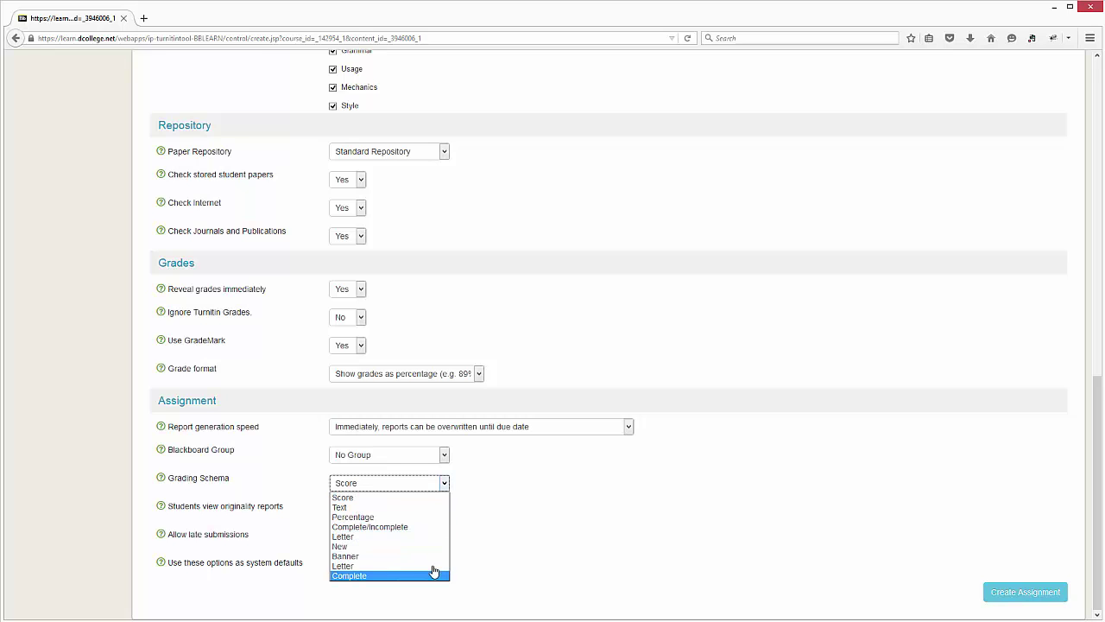
{"action": "left_click", "coordinate": [489, 493]}
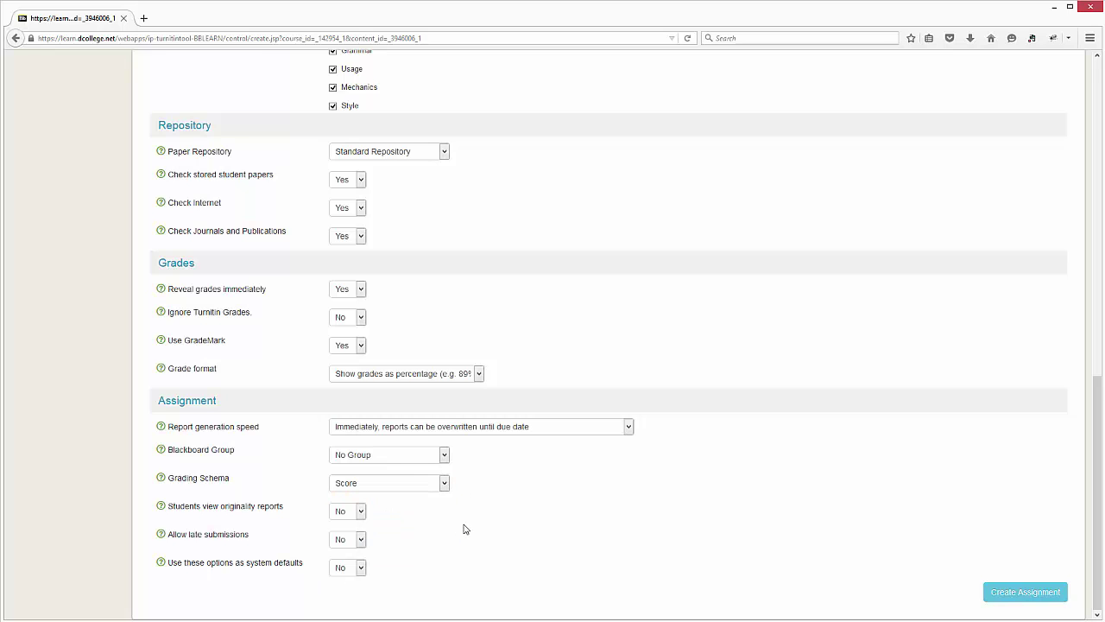
- Review the options for student access to originality reports, late submissions and use as system defaults
{"action": "left_click", "coordinate": [363, 513]}
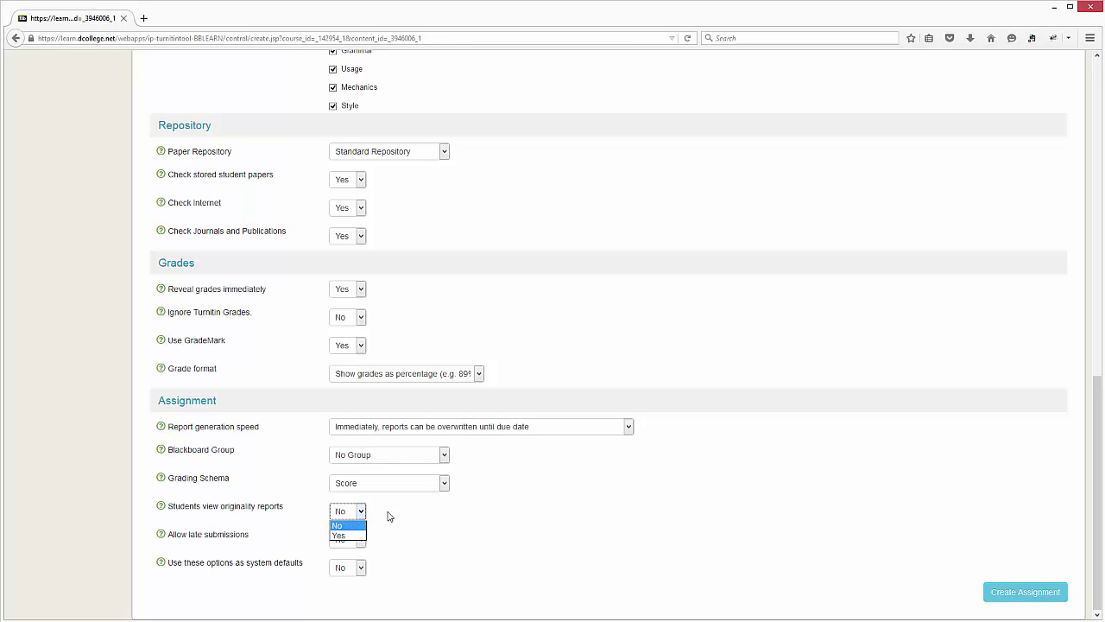
{"action": "left_click", "coordinate": [388, 515]}
{"action": "left_click", "coordinate": [362, 540]}
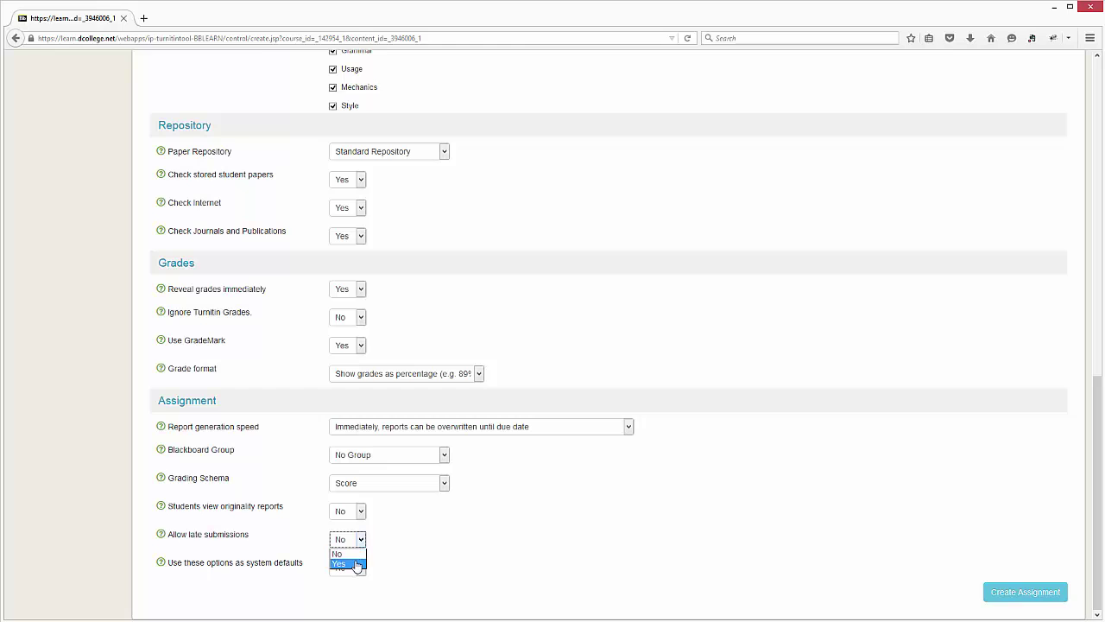
{"action": "left_click", "coordinate": [380, 544]}
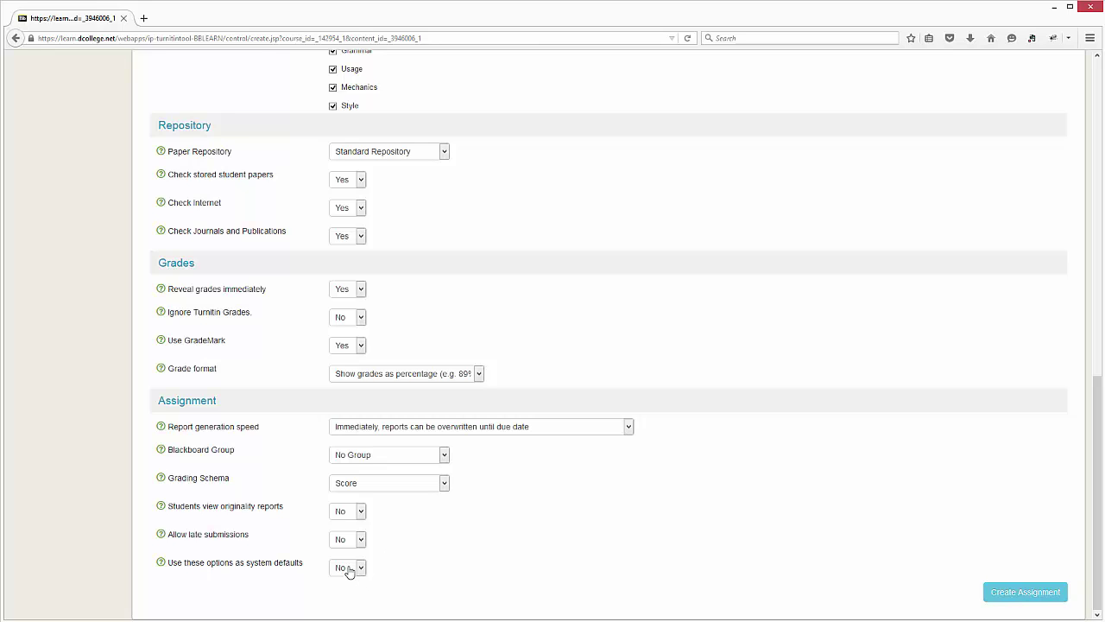
{"action": "left_click", "coordinate": [361, 568]}
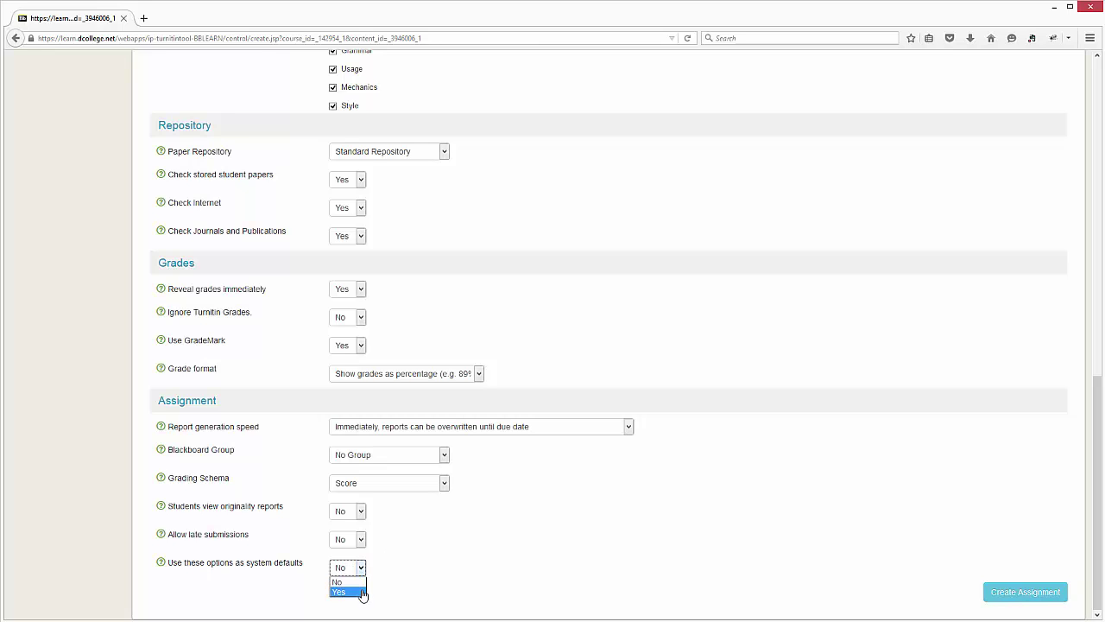
{"action": "left_click", "coordinate": [380, 573]}
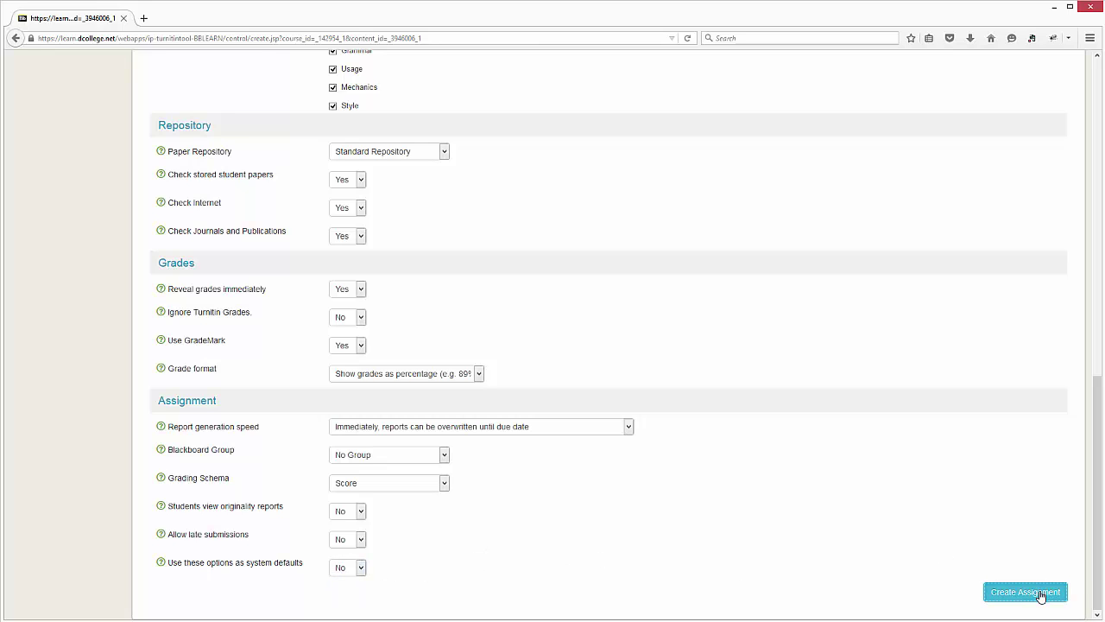
- Create the Turnitin Direct assignment with the configured settings
{"action": "left_click", "coordinate": [1041, 594]}
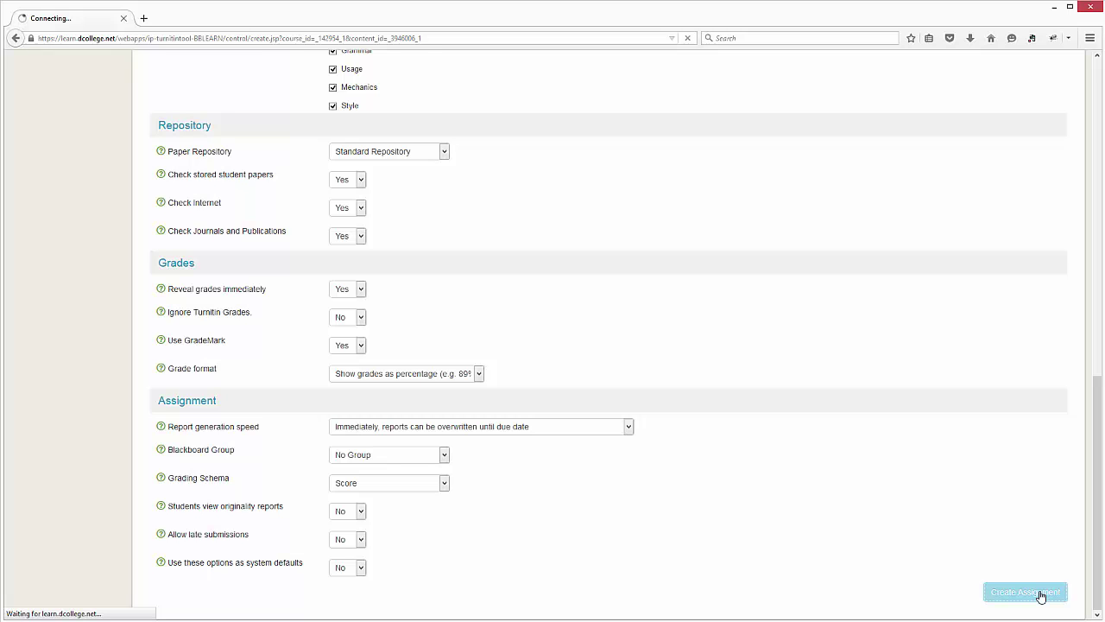